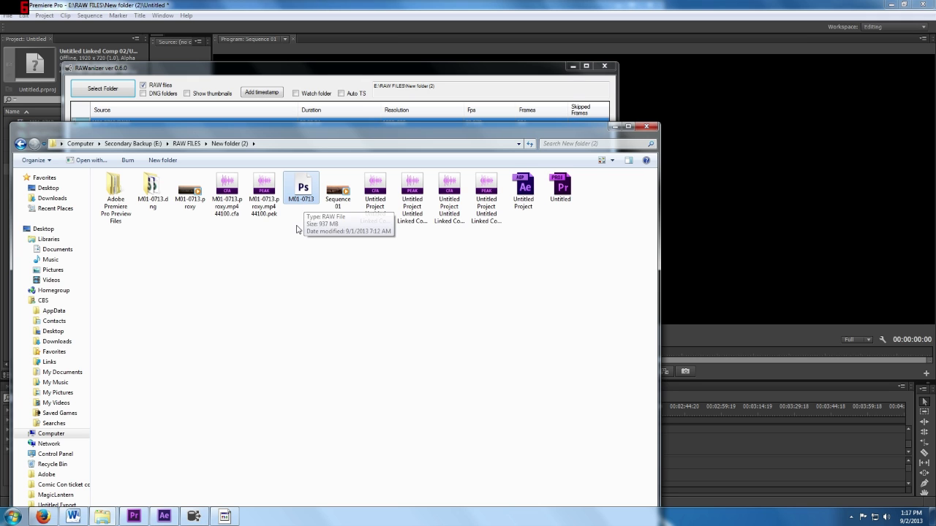
# Bring the RAWanizer converter window to the front
pyautogui.click(197, 110)
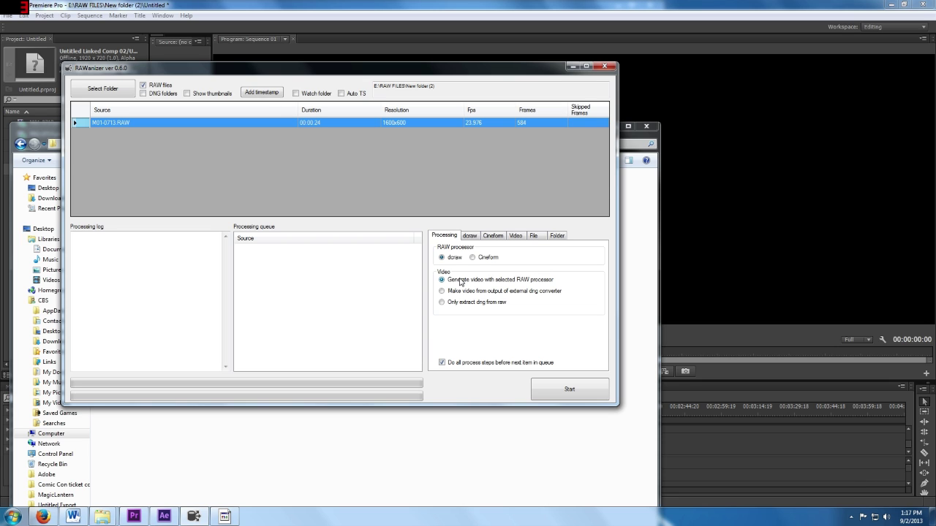
# Review the M01-0713.RAW clip's Video and Processing settings in RAWanizer, then close the converter
pyautogui.click(492, 235)
pyautogui.click(516, 236)
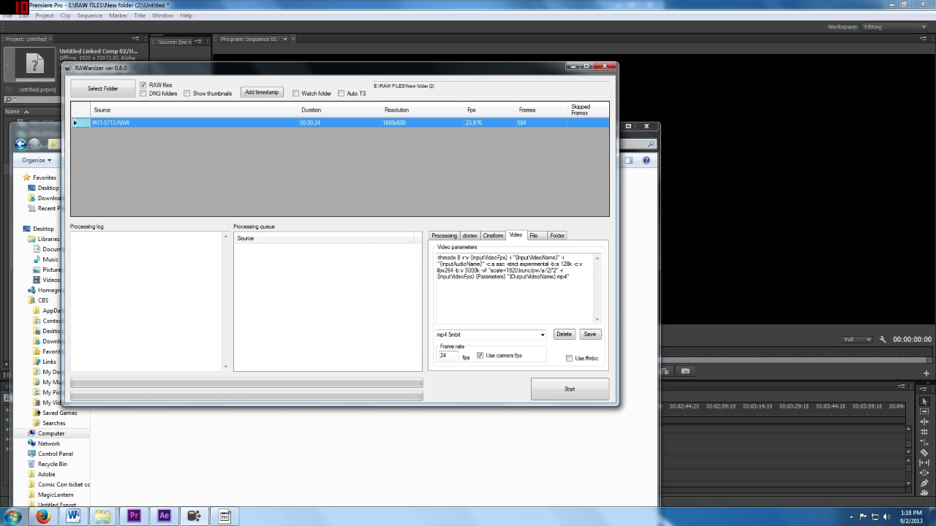
pyautogui.click(448, 235)
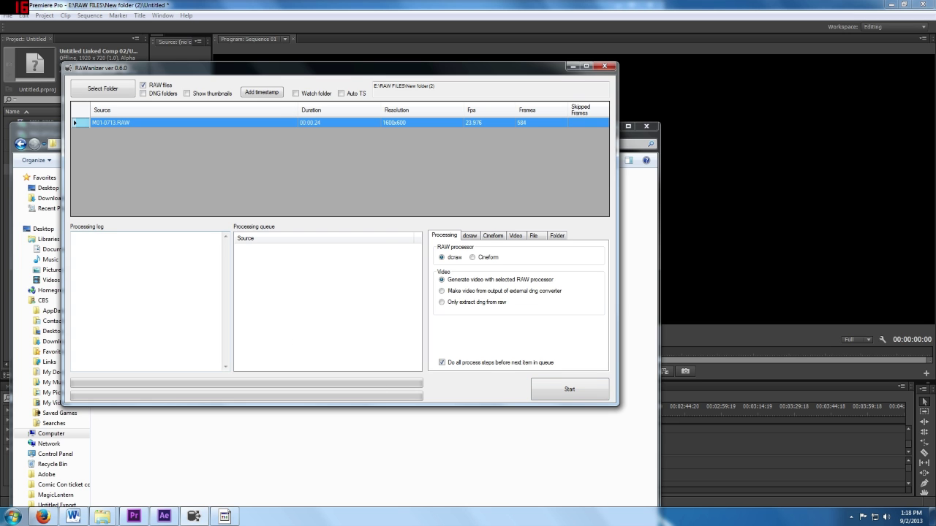
pyautogui.moveTo(213, 74); pyautogui.dragTo(359, 72)
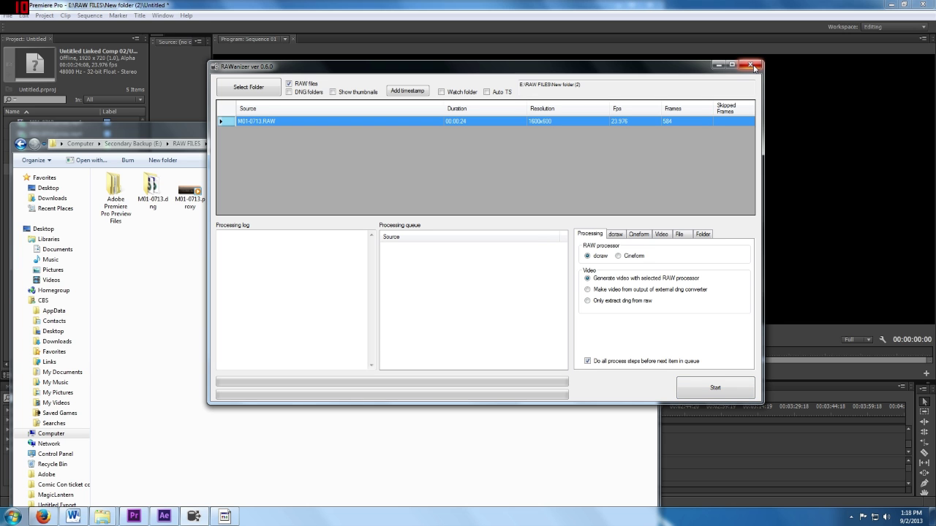
pyautogui.click(750, 66)
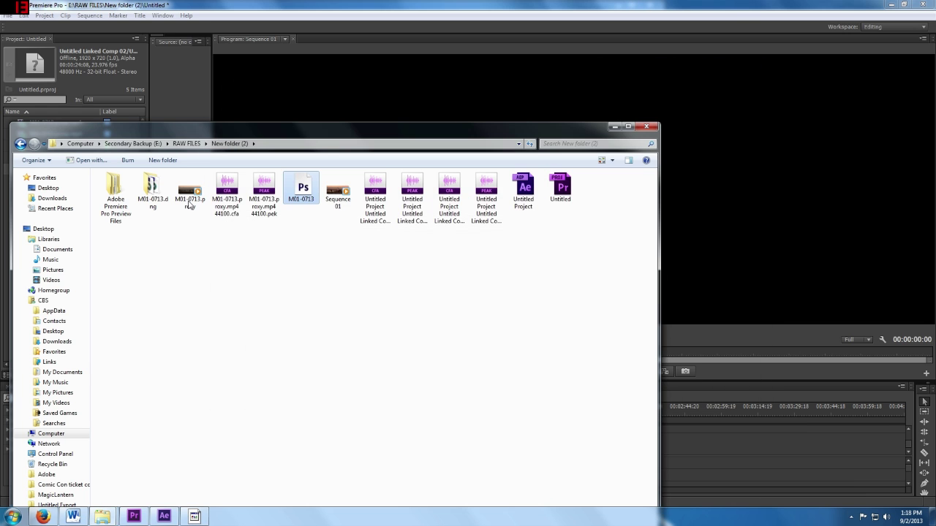
# Play the M01-0713.proxy video, then inspect the frames in the M01-0713.dng folder
pyautogui.click(188, 197)
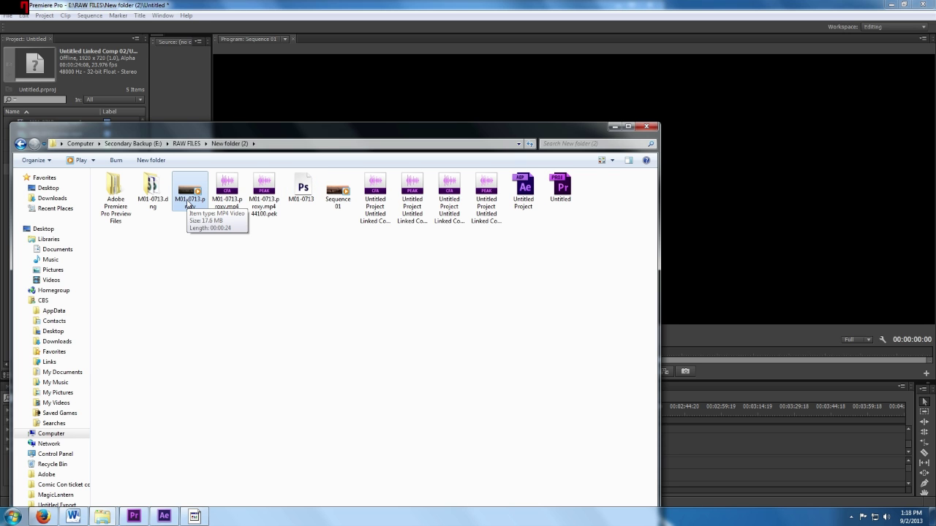
pyautogui.doubleClick(188, 202)
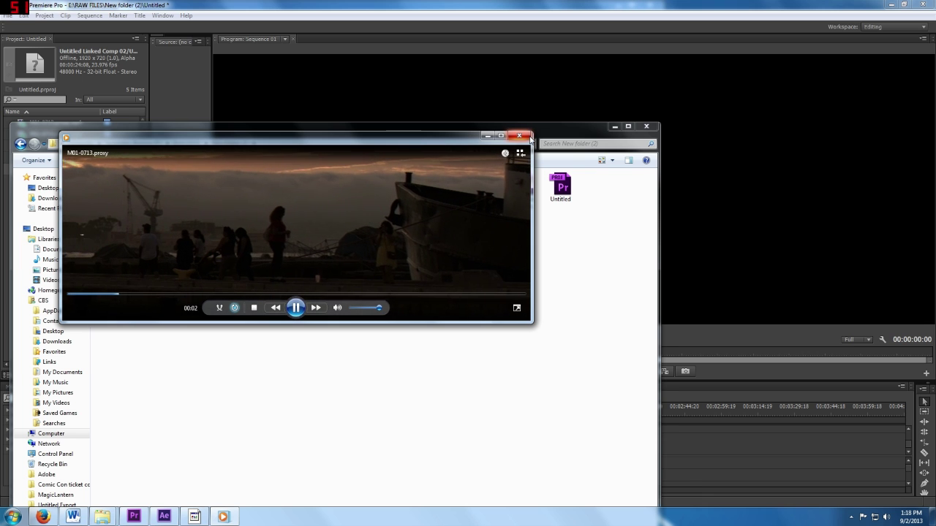
pyautogui.hotkey('alt', 'F4')
pyautogui.doubleClick(148, 208)
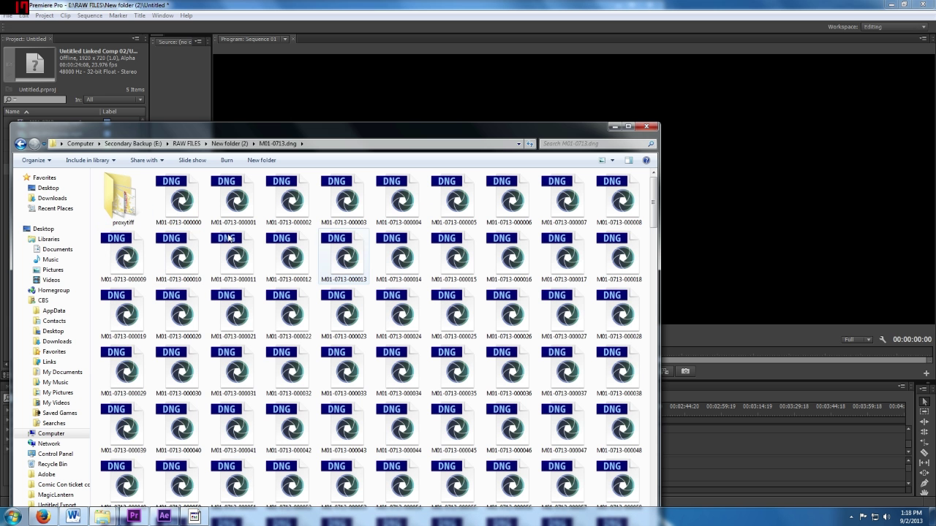
pyautogui.click(179, 199)
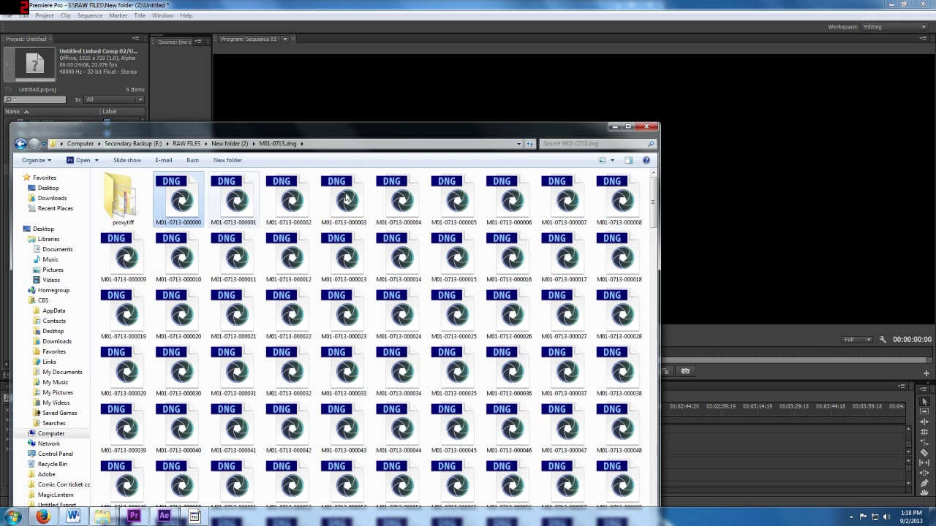
pyautogui.press('BackSpace')
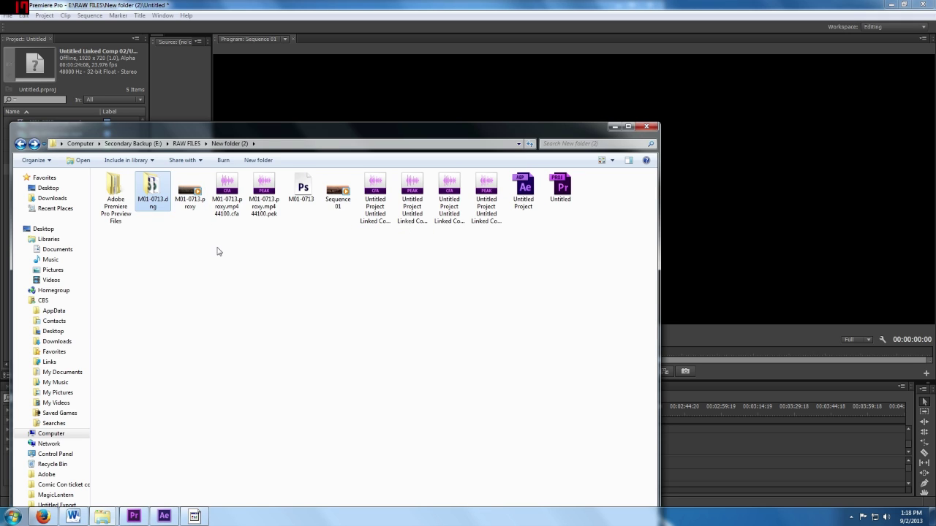
# Drag M01-0713.proxy.mp4 onto the start of Premiere's Sequence 01
pyautogui.click(217, 251)
pyautogui.click(205, 202)
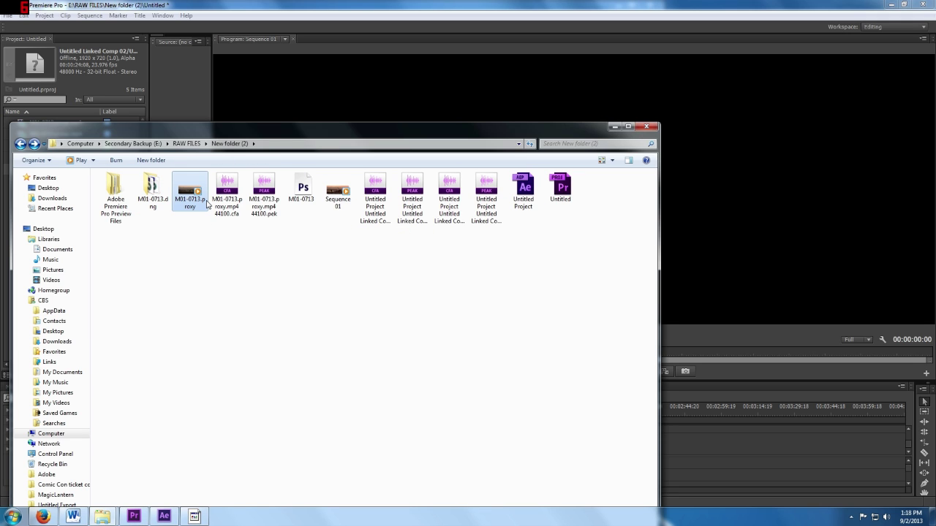
pyautogui.moveTo(207, 204); pyautogui.dragTo(284, 415)
pyautogui.click(703, 441)
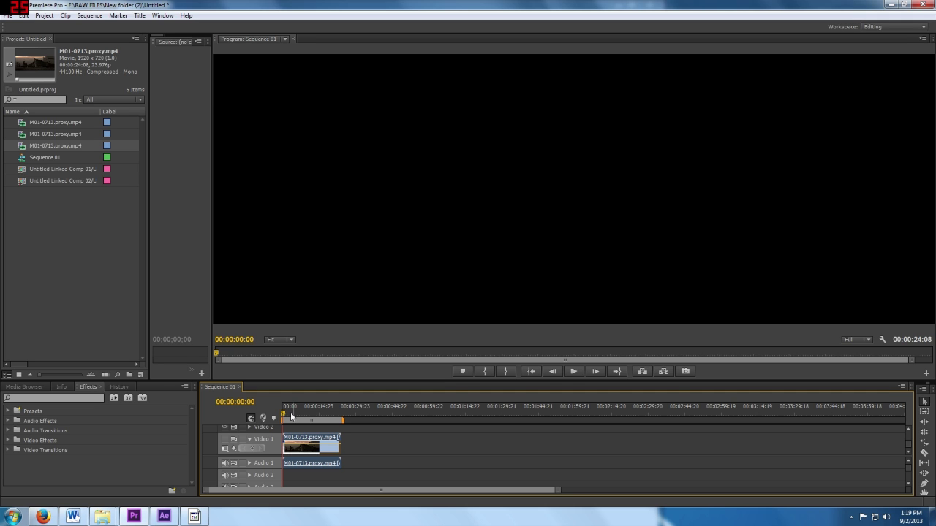
# Duplicate the proxy clip onto Video 2 and replace it with After Effects composition Untitled Linked Comp 03
pyautogui.click(307, 415)
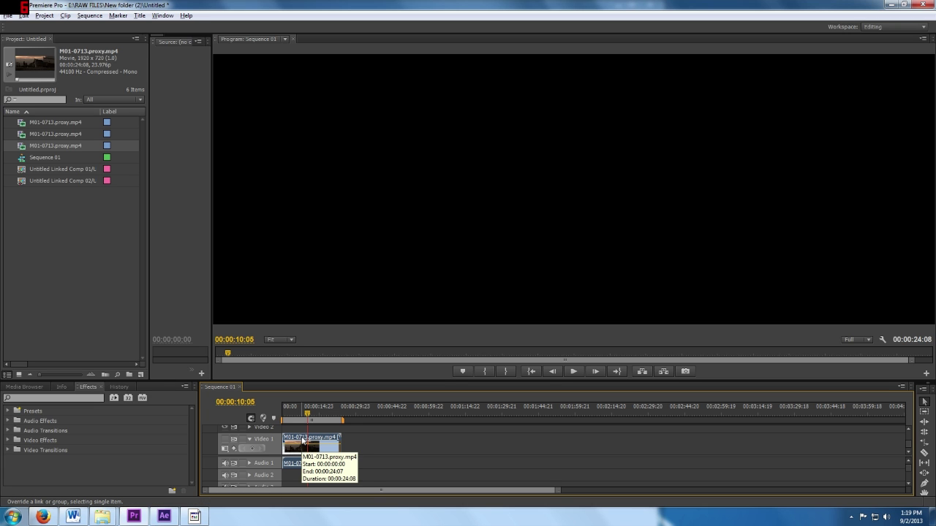
pyautogui.moveTo(303, 439)
pyautogui.mouseDown()
pyautogui.moveTo(303, 429)
pyautogui.moveTo(316, 430)
pyautogui.mouseUp()
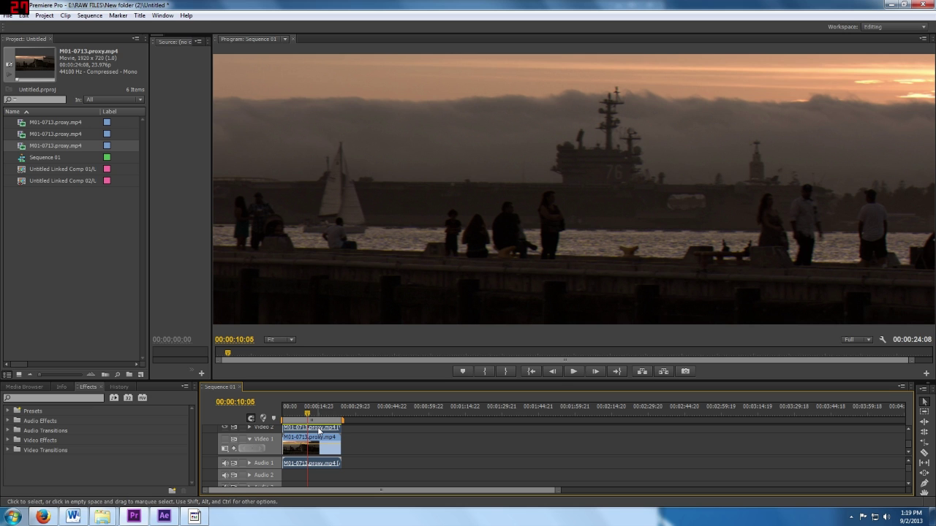
pyautogui.rightClick(318, 430)
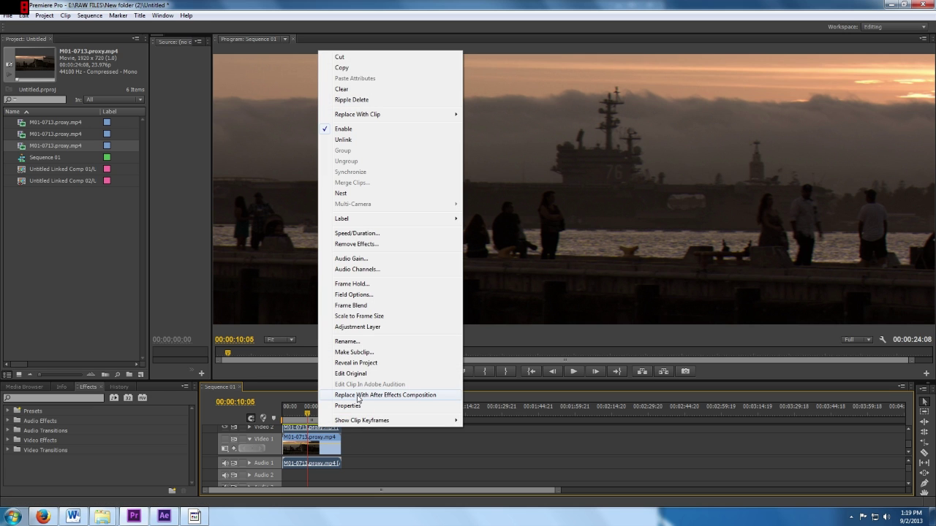
pyautogui.click(358, 395)
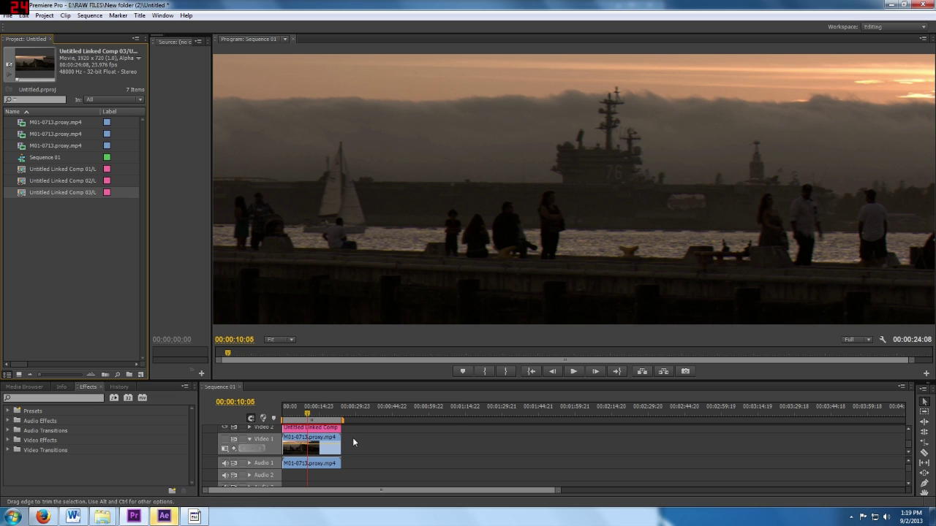
pyautogui.click(164, 517)
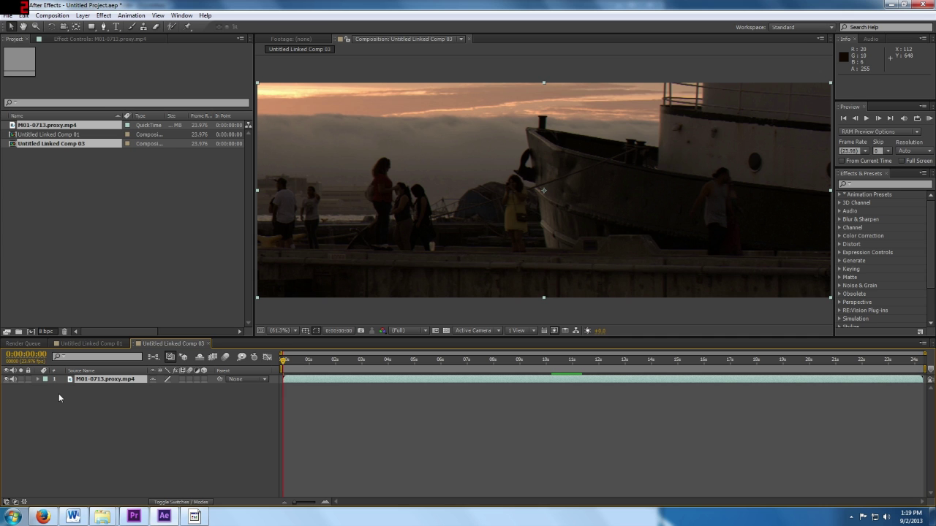
pyautogui.click(90, 405)
pyautogui.doubleClick(95, 256)
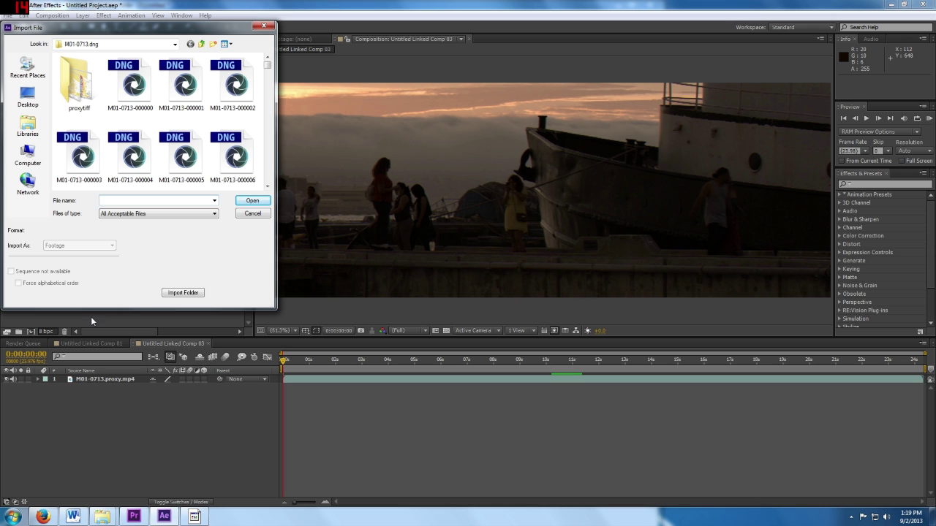
pyautogui.click(117, 104)
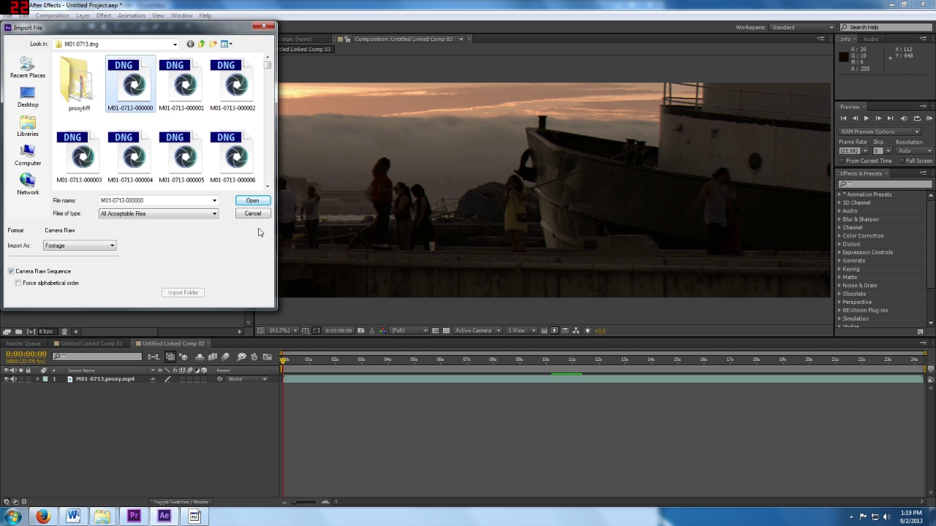
pyautogui.click(252, 200)
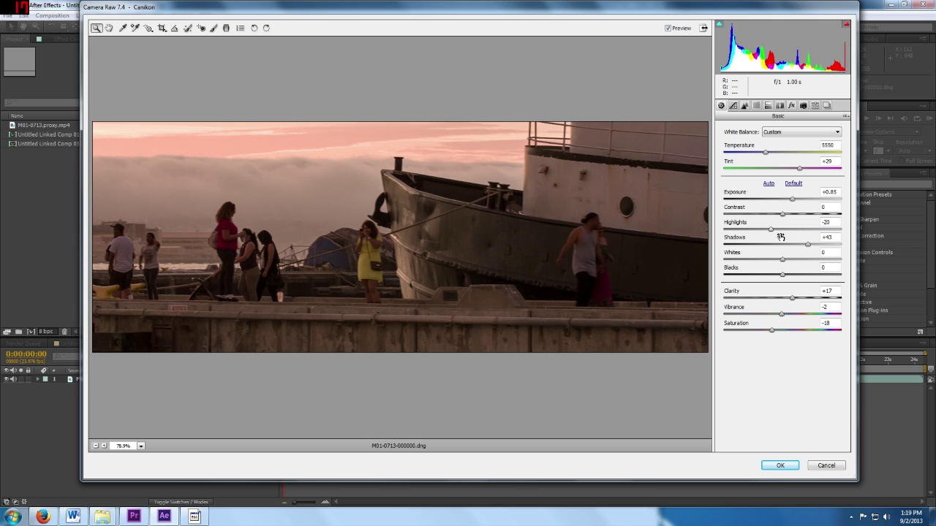
# Grade in Camera Raw: highlights -8, contrast +46, vibrance and saturation 0, temperature 4900
pyautogui.moveTo(771, 229); pyautogui.dragTo(808, 215)
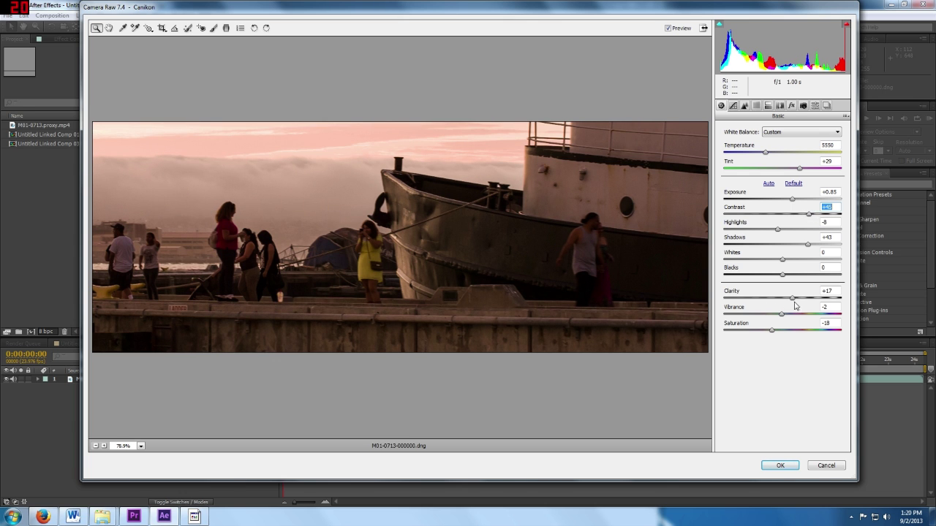
pyautogui.moveTo(772, 333); pyautogui.dragTo(782, 315)
pyautogui.moveTo(764, 154); pyautogui.dragTo(755, 154)
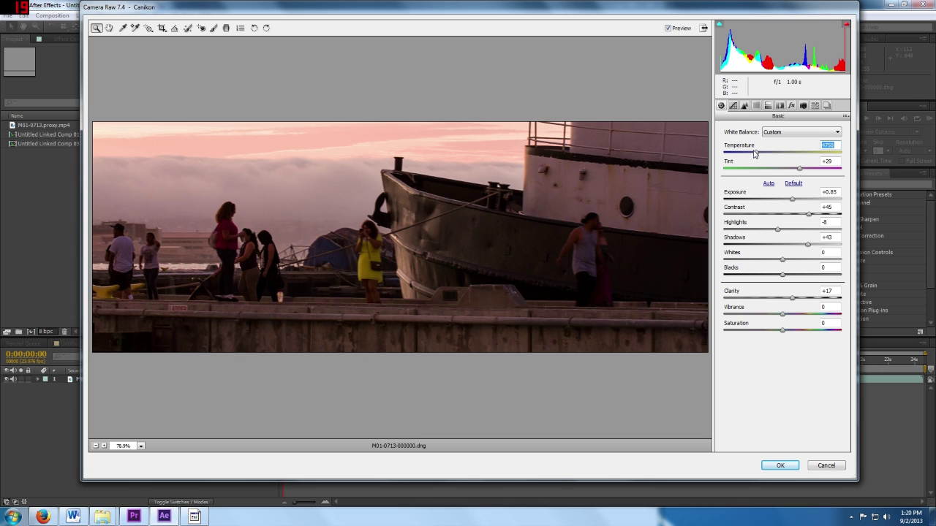
pyautogui.moveTo(757, 153); pyautogui.dragTo(759, 154)
pyautogui.click(745, 106)
pyautogui.click(721, 106)
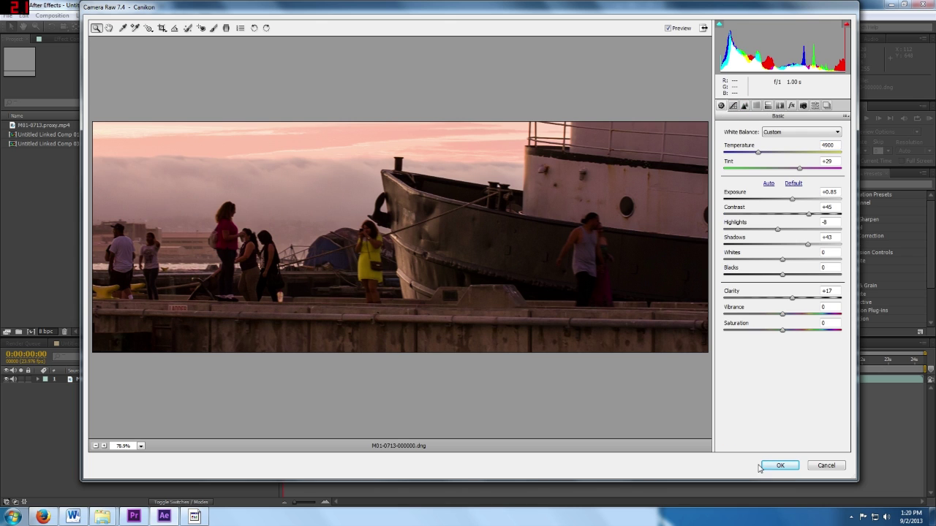
pyautogui.click(779, 465)
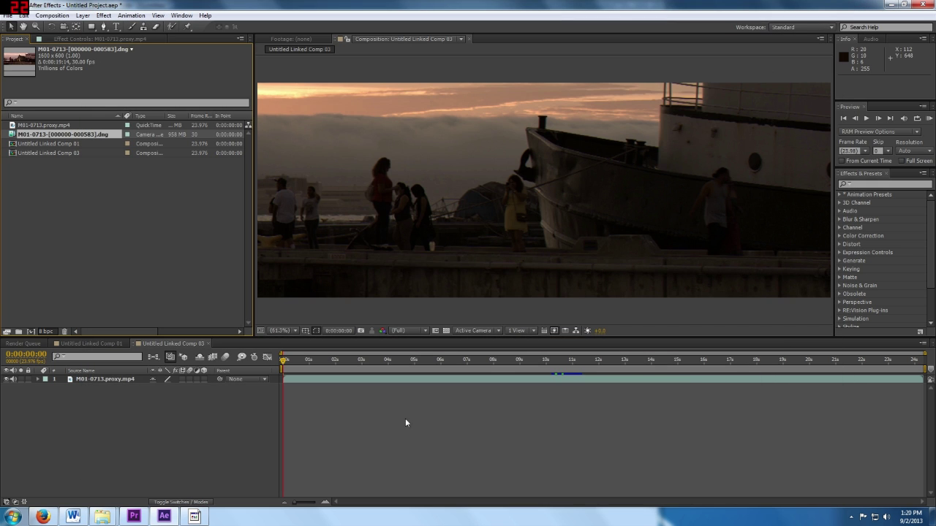
# Preview the M01-0713.dng sequence footage, then place it as layer 1 above the proxy
pyautogui.doubleClick(11, 135)
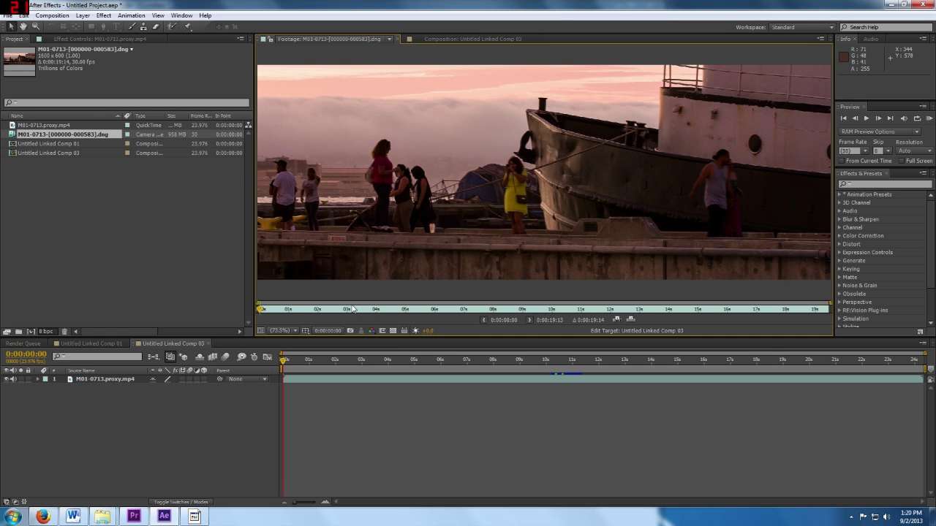
pyautogui.press('space')
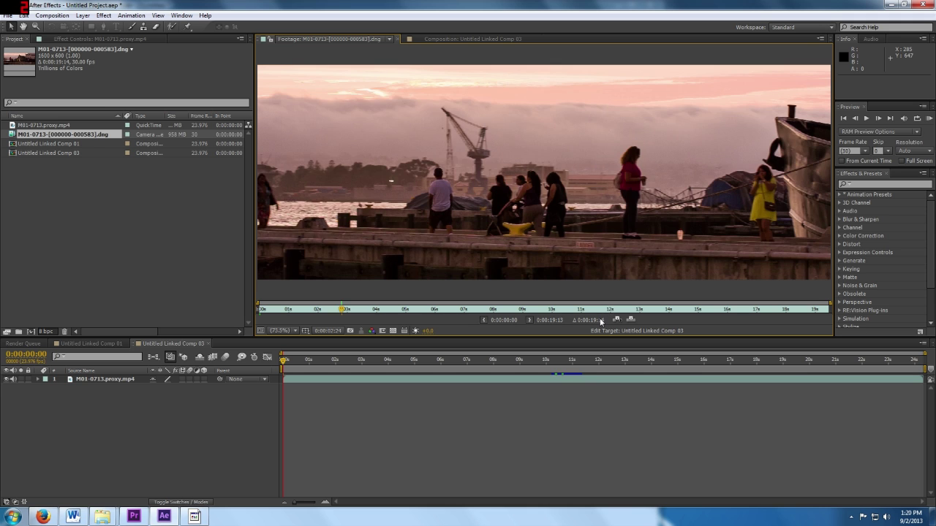
pyautogui.click(604, 309)
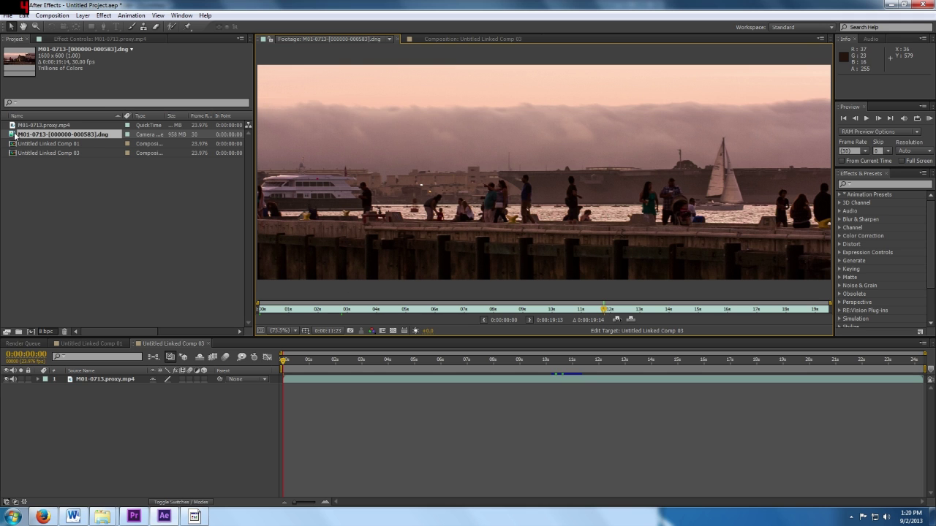
pyautogui.moveTo(14, 136); pyautogui.dragTo(50, 380)
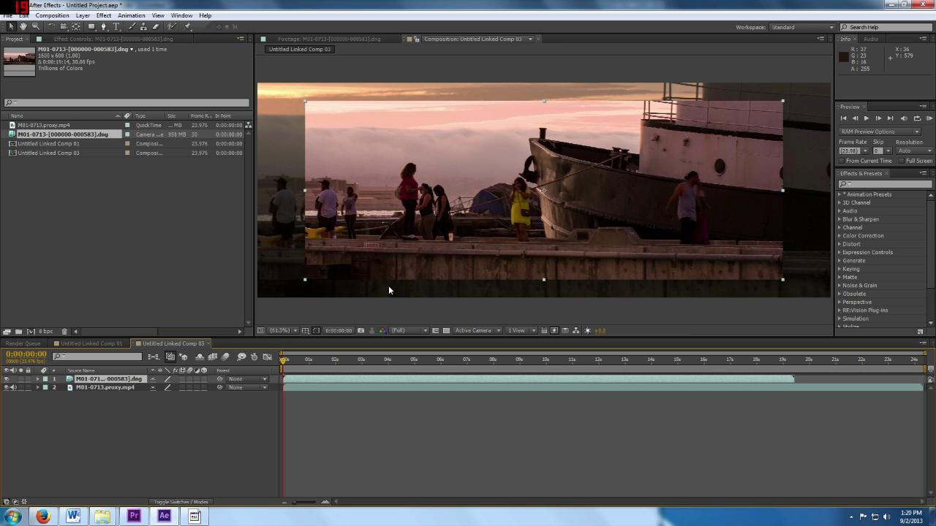
pyautogui.click(310, 280)
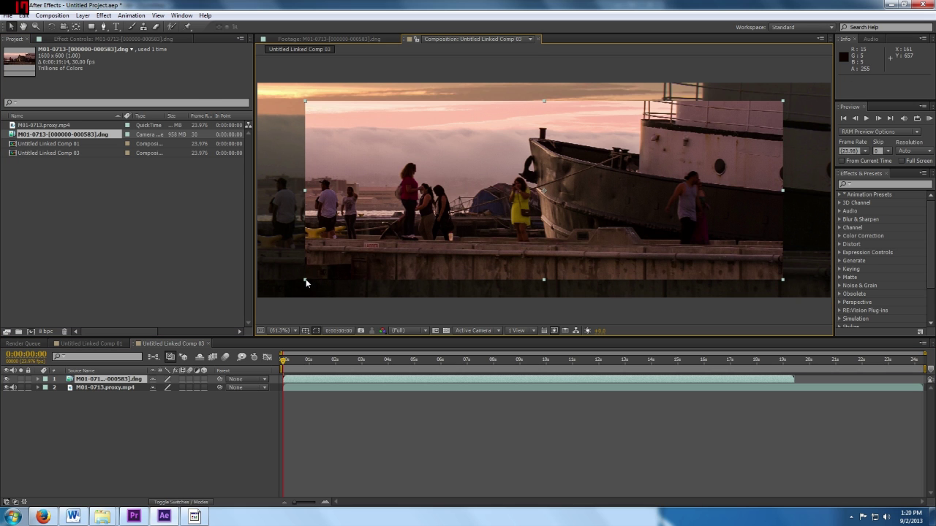
# Scale the DNG layer to 120% to fill the comp, then compare it with the proxy layer
pyautogui.moveTo(306, 280); pyautogui.dragTo(257, 298)
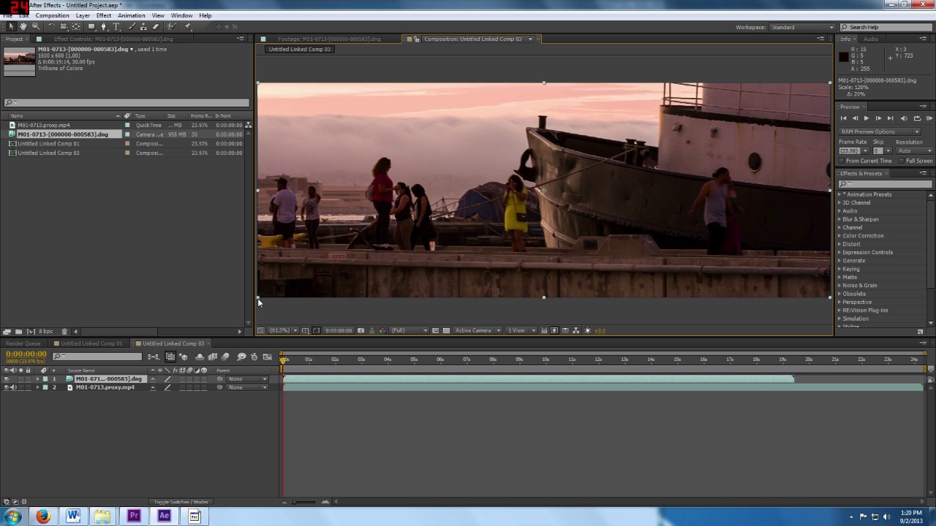
pyautogui.click(484, 308)
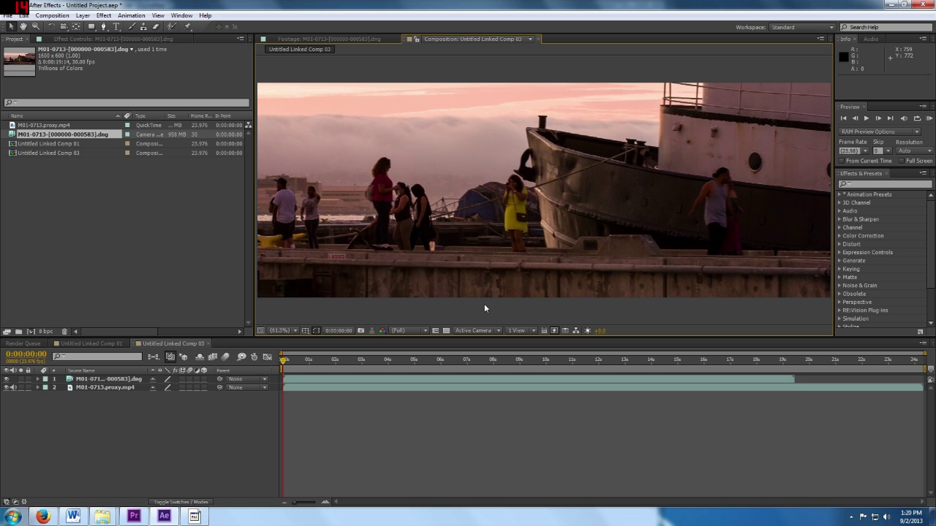
pyautogui.click(100, 387)
pyautogui.click(107, 382)
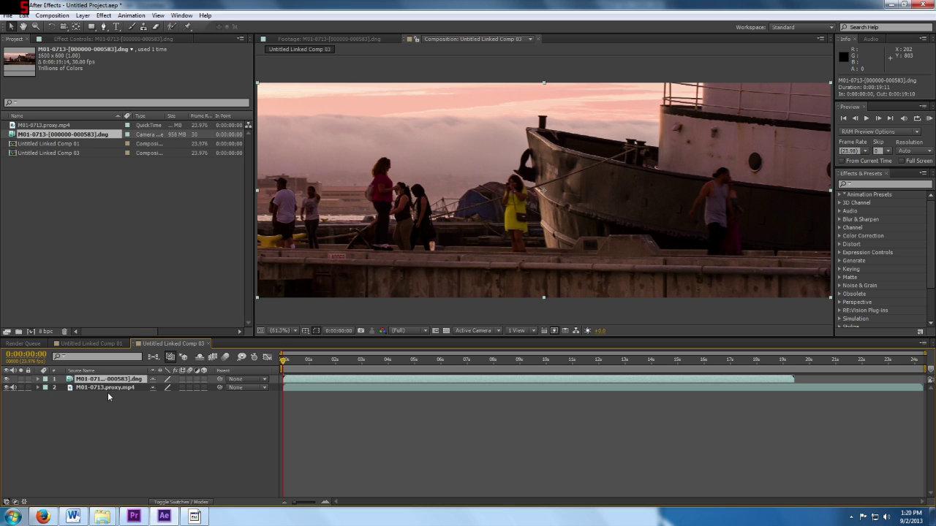
pyautogui.click(107, 392)
pyautogui.click(103, 386)
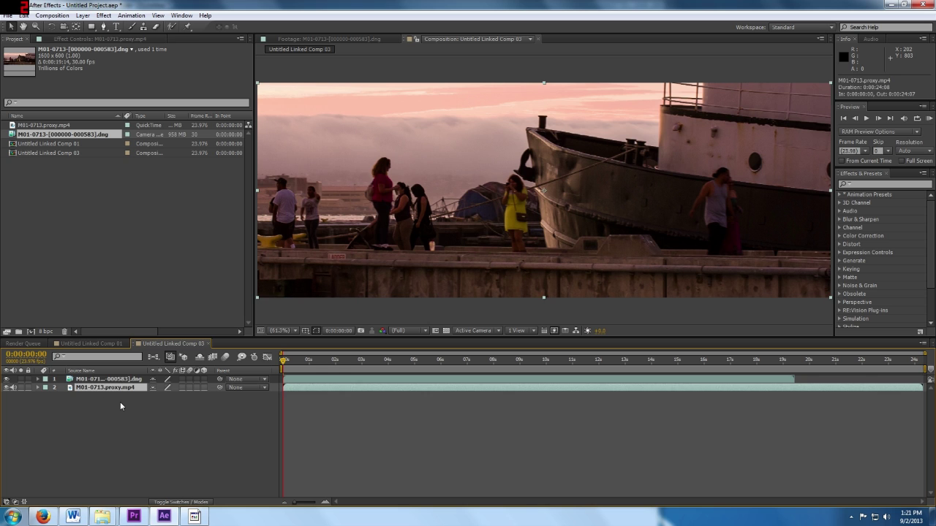
pyautogui.click(120, 401)
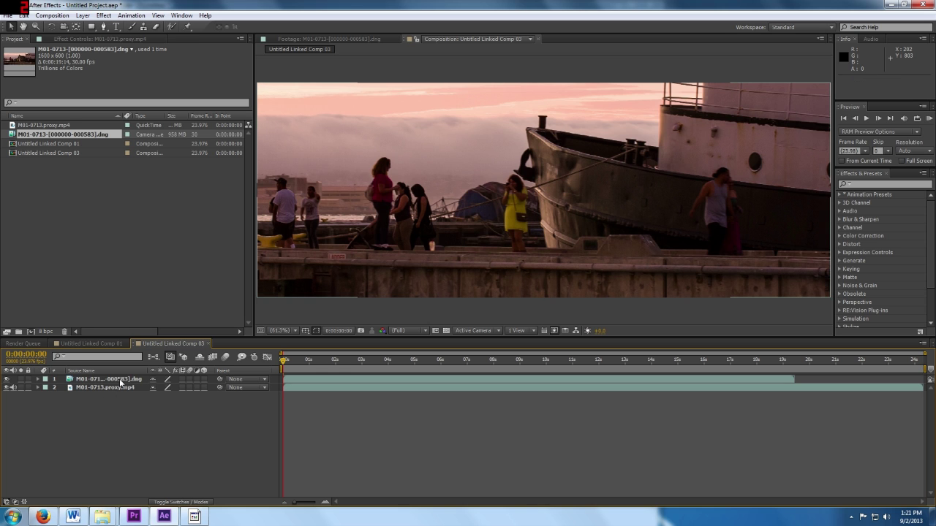
pyautogui.click(119, 379)
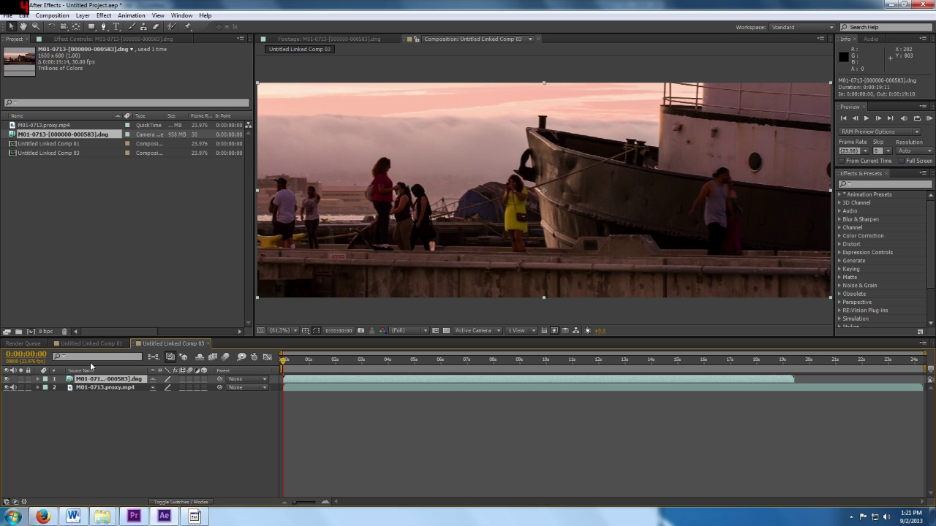
pyautogui.click(139, 435)
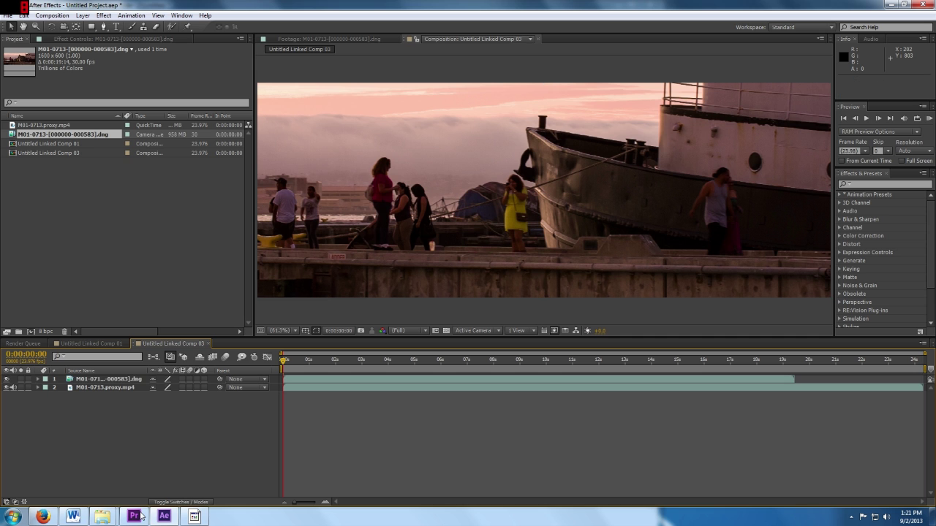
# In Premiere, scrub Sequence 01 to 00:00:02:19 and 00:00:08:05 to preview the graded linked comp
pyautogui.click(139, 516)
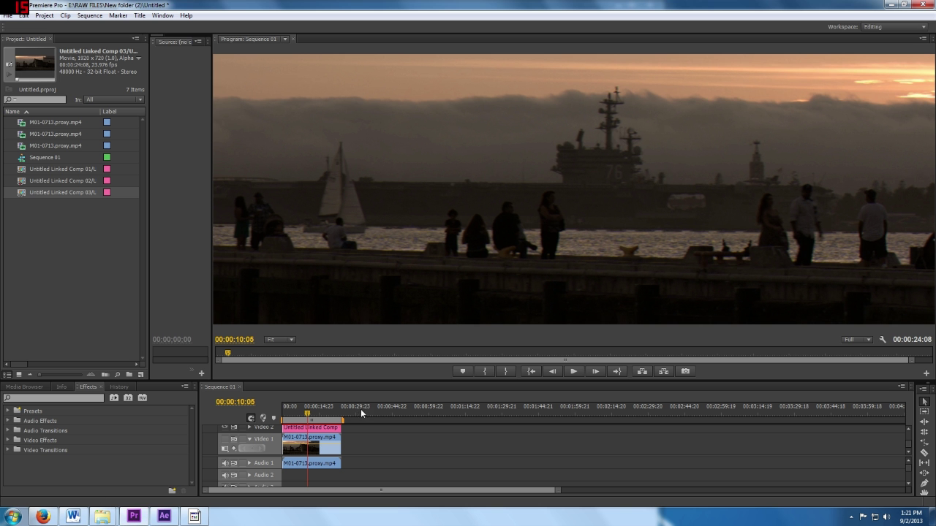
pyautogui.click(291, 415)
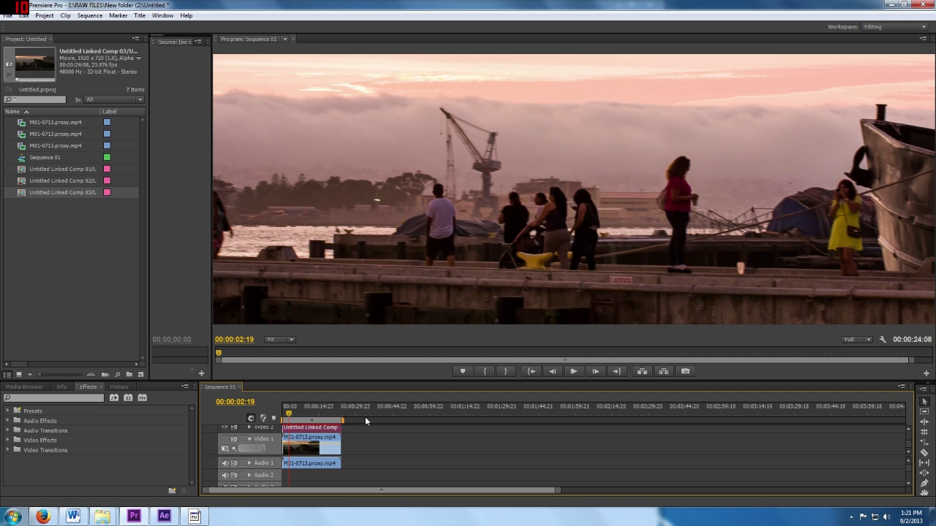
pyautogui.click(303, 414)
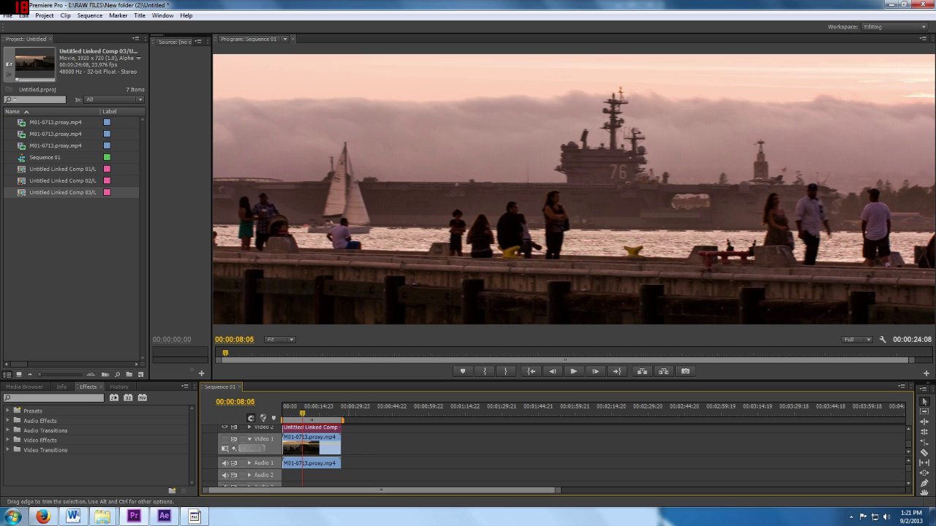
pyautogui.moveTo(343, 444); pyautogui.dragTo(366, 443)
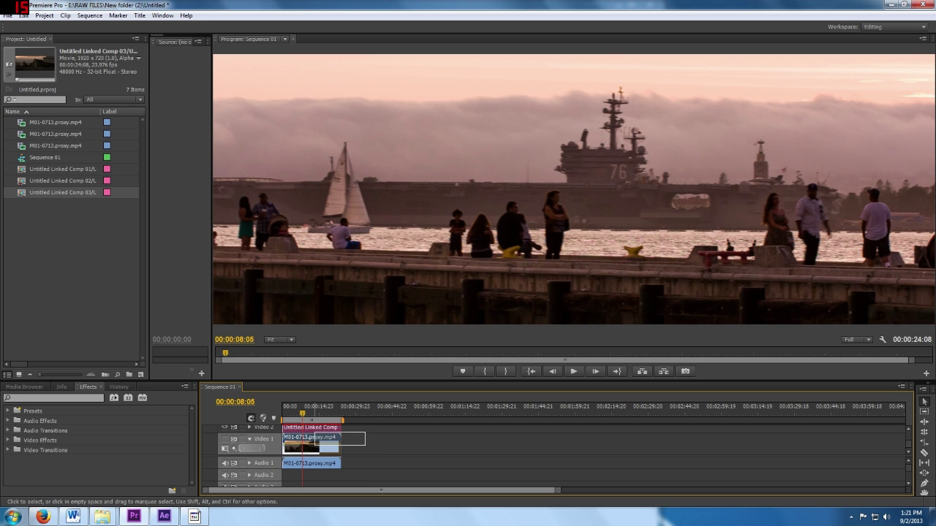
# Compare Video 2 on and off at 00:00:09:00, then hide the Video 1 proxy track's output
pyautogui.rightClick(311, 443)
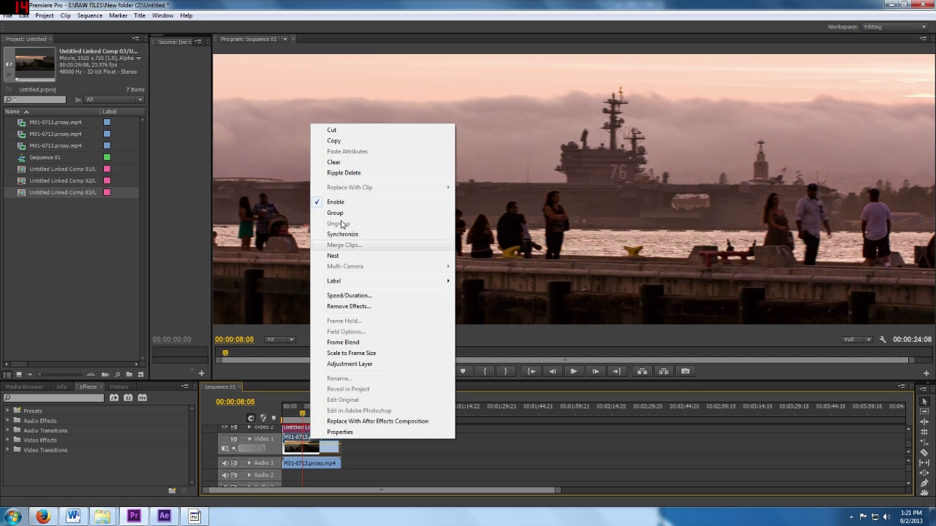
pyautogui.click(379, 442)
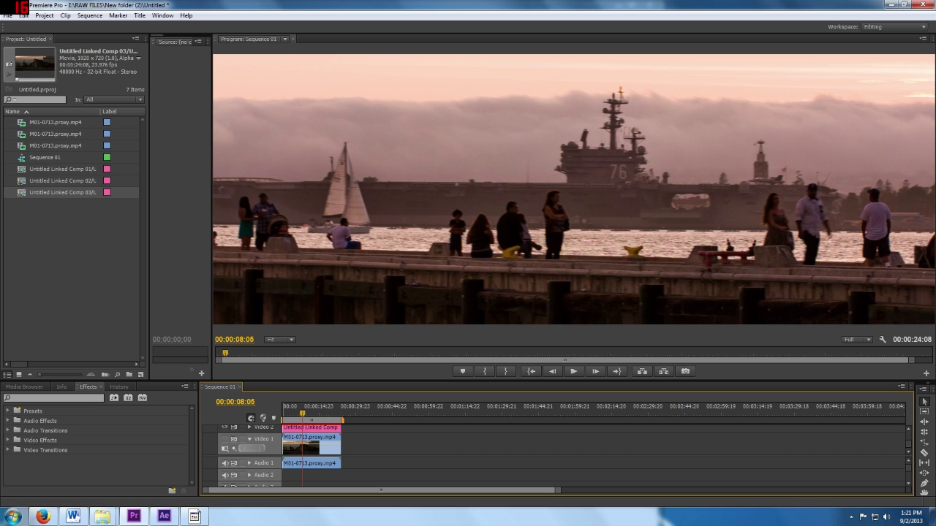
pyautogui.click(225, 427)
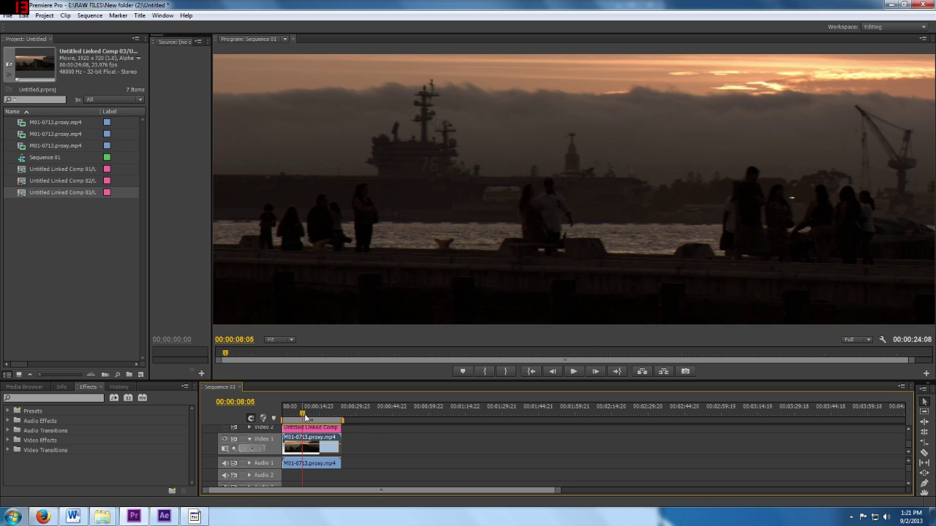
pyautogui.moveTo(305, 417)
pyautogui.mouseDown()
pyautogui.moveTo(328, 415)
pyautogui.moveTo(304, 417)
pyautogui.mouseUp()
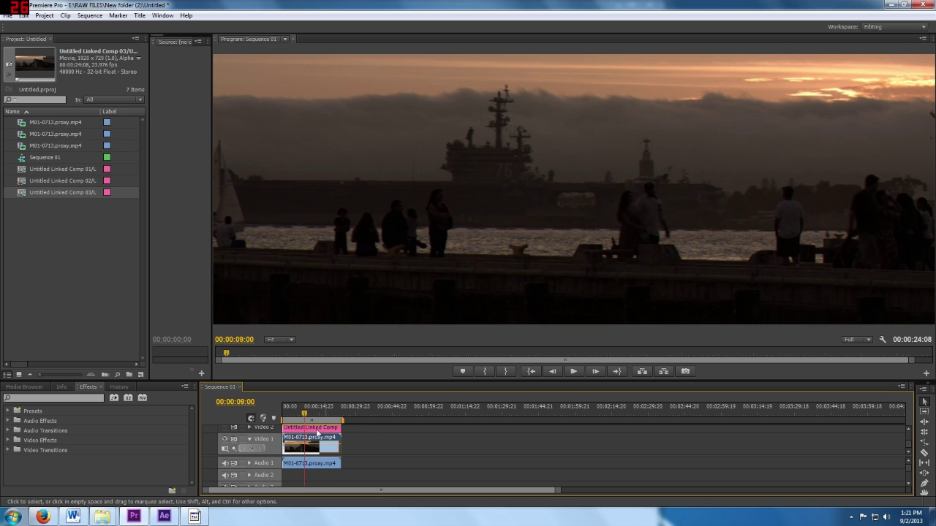
pyautogui.click(320, 436)
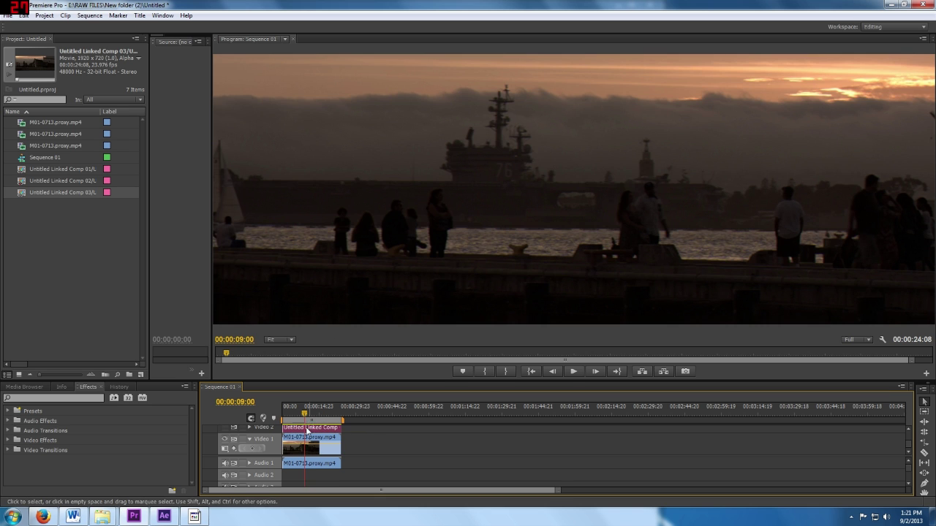
pyautogui.click(225, 428)
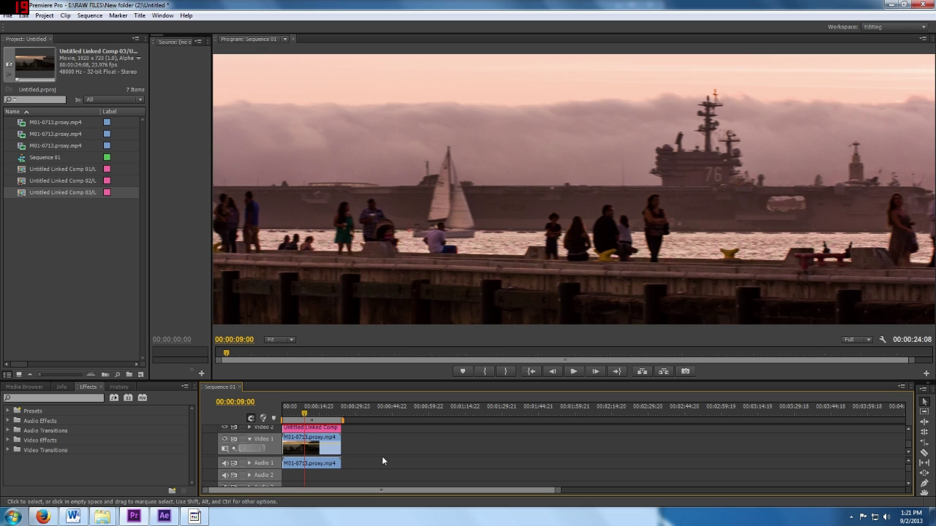
pyautogui.click(224, 439)
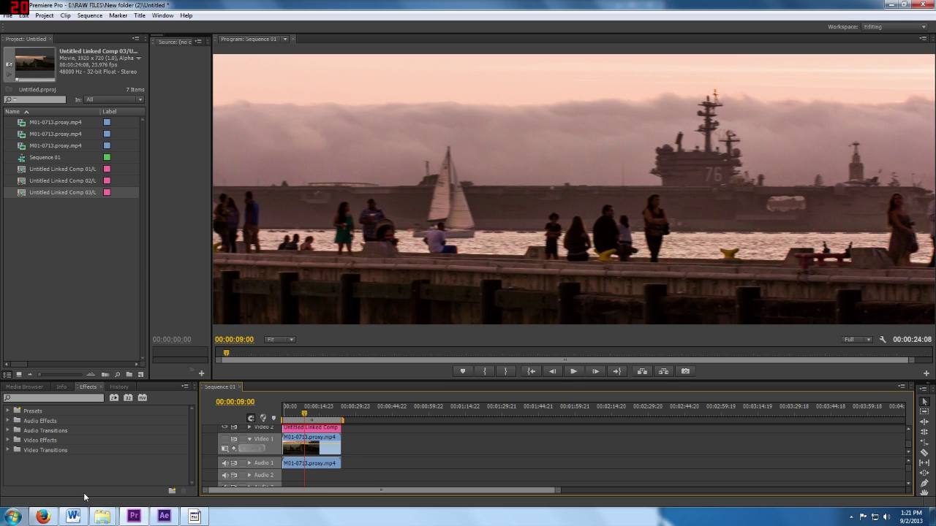
# Set the Sequence 01 export frame rate to 24 in the Export Media settings, then close them
pyautogui.moveTo(103, 514)
pyautogui.click(7, 17)
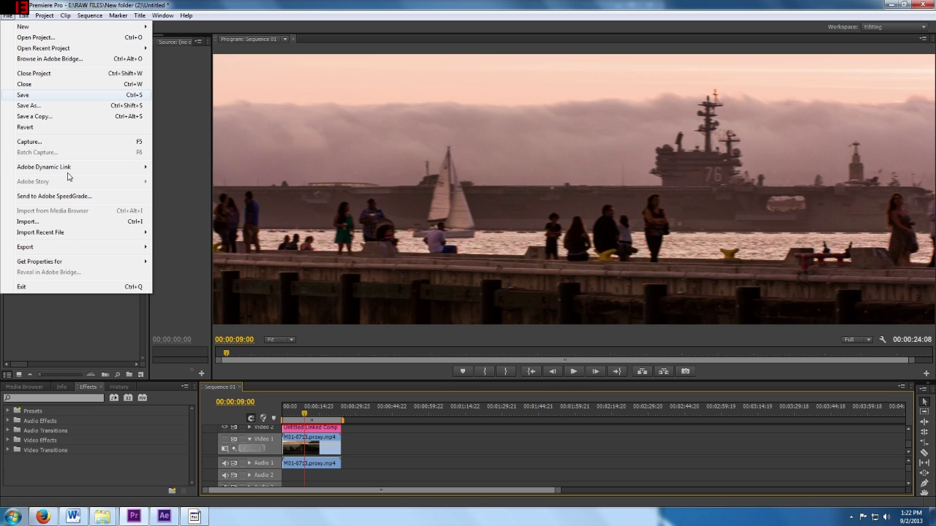
pyautogui.moveTo(128, 249)
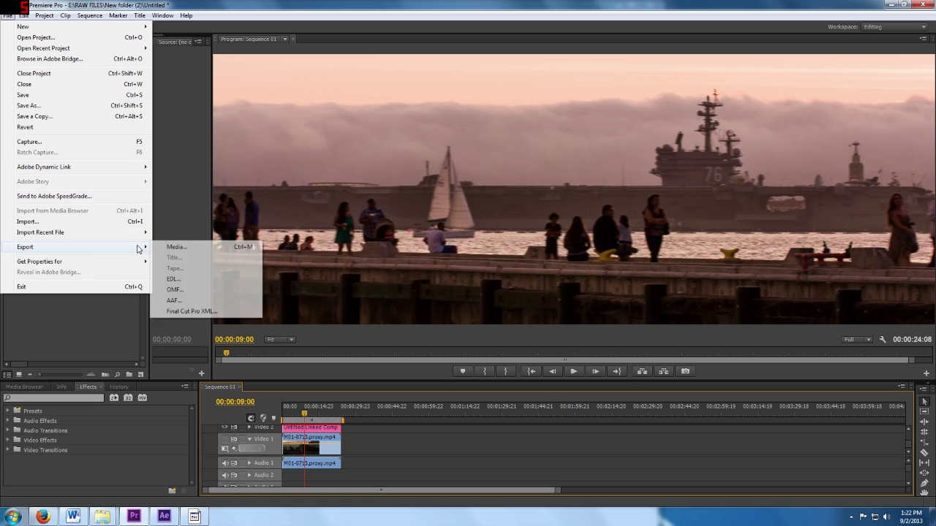
pyautogui.click(176, 247)
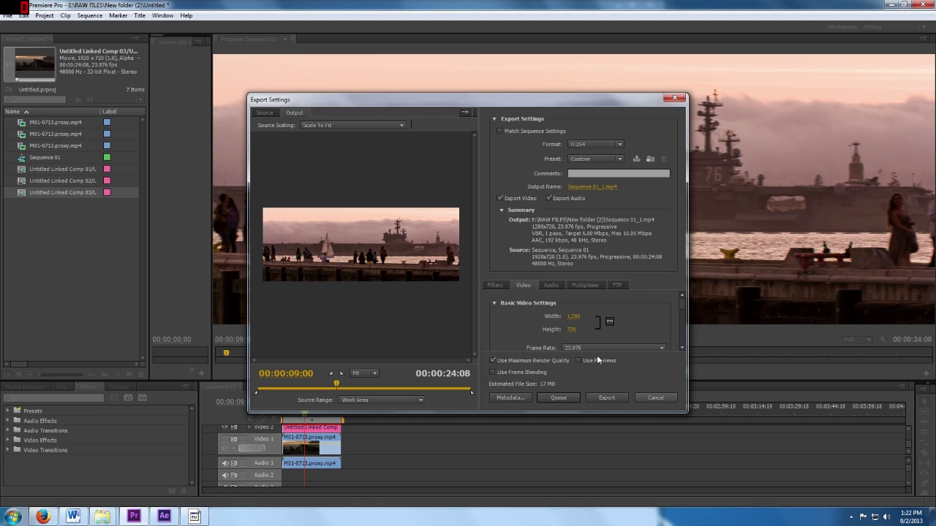
pyautogui.scroll(-4, 575, 344)
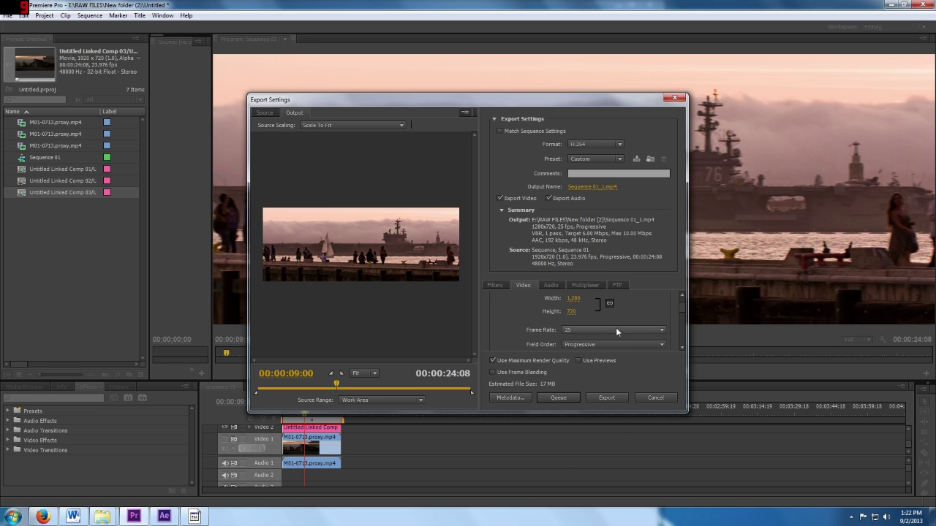
pyautogui.click(619, 329)
pyautogui.click(589, 395)
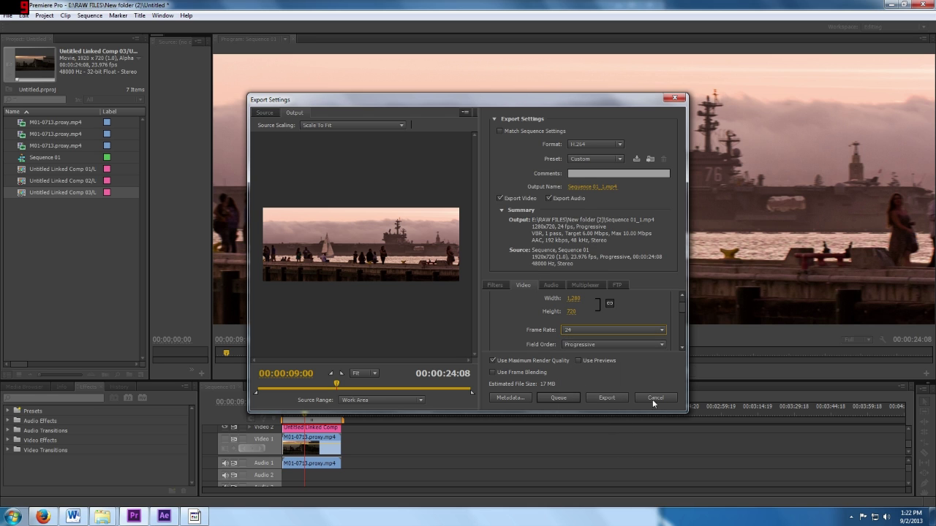
pyautogui.click(655, 398)
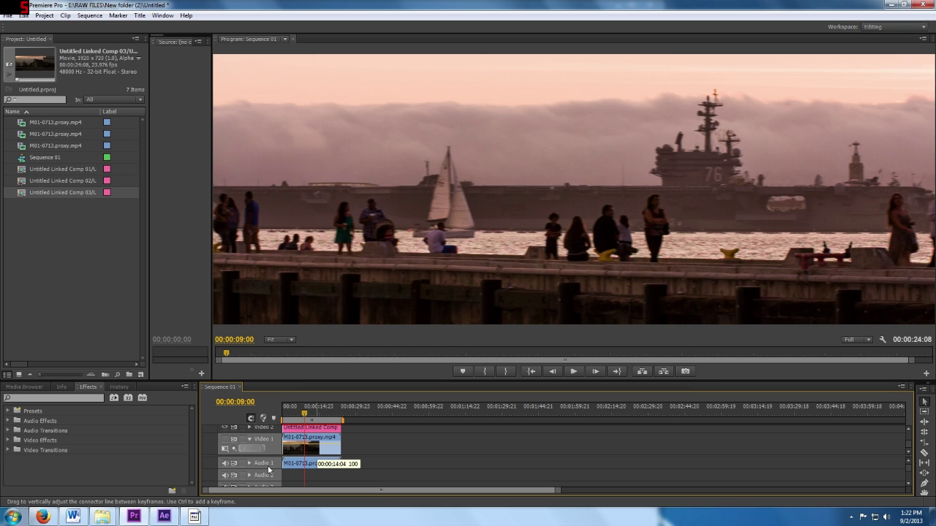
# Play the Sequence 01 video from New folder (2) in an enlarged Windows Media Player window
pyautogui.moveTo(103, 517)
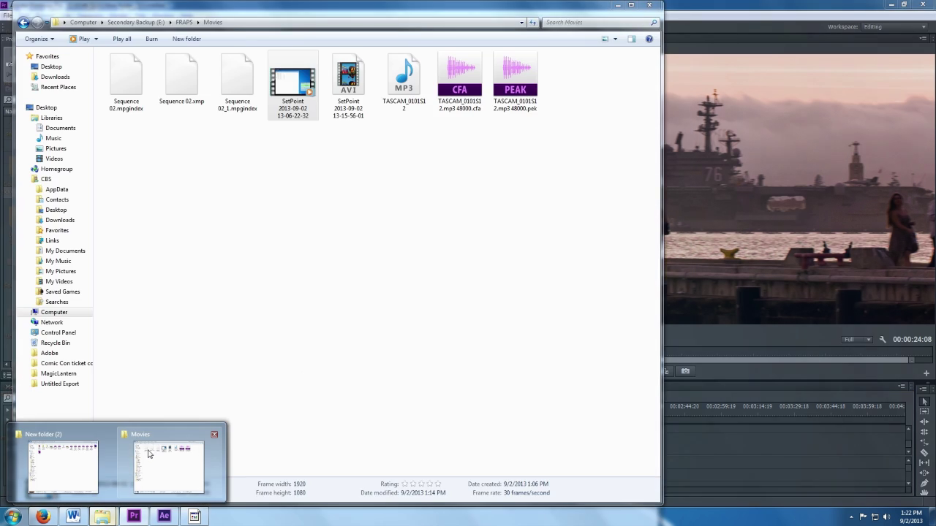
pyautogui.click(63, 464)
pyautogui.click(385, 203)
pyautogui.doubleClick(384, 202)
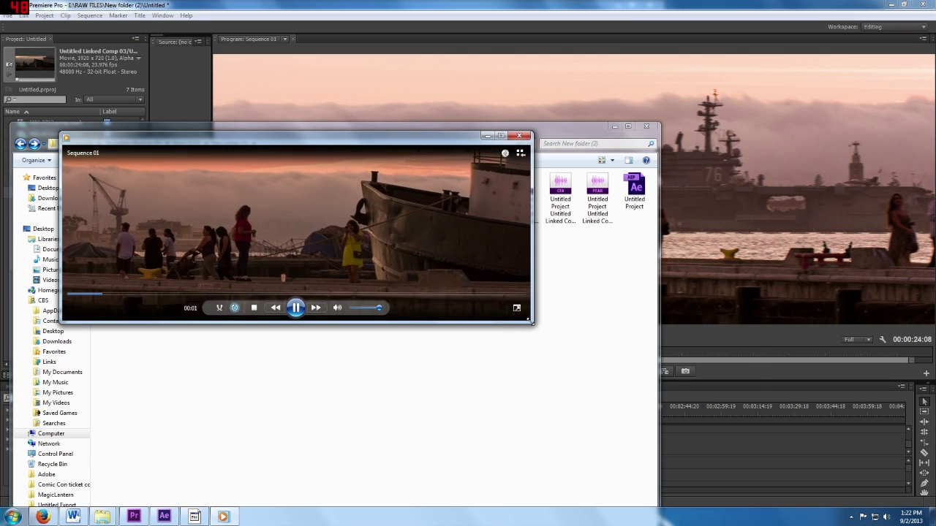
pyautogui.moveTo(529, 324); pyautogui.dragTo(757, 444)
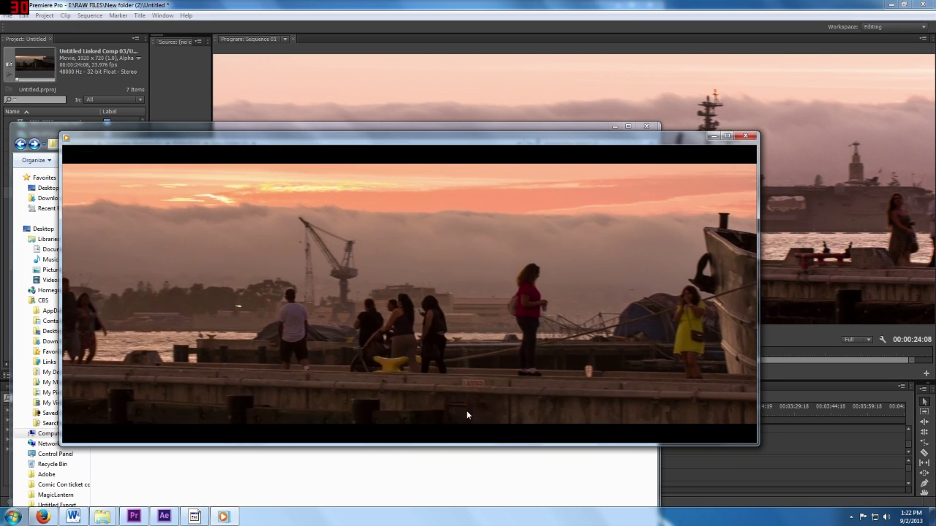